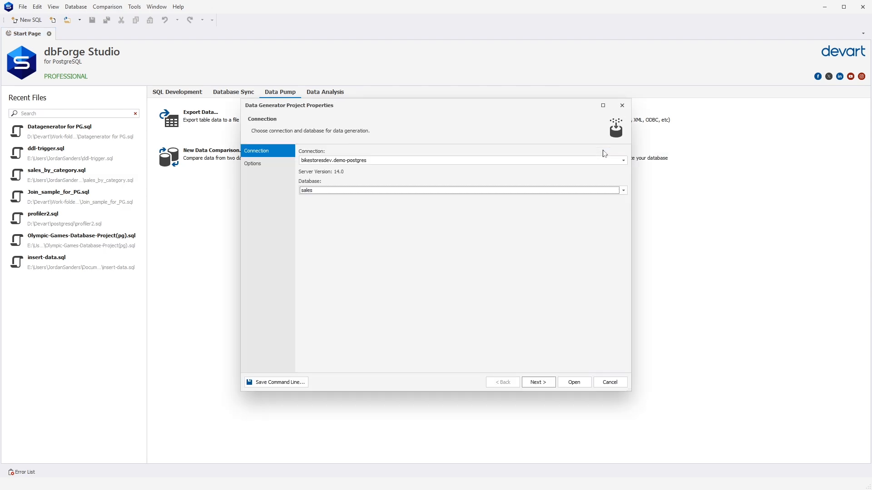
Step: Keep the selected connection and sales database, set the default row count to 100, and open the data generation project
click(548, 383)
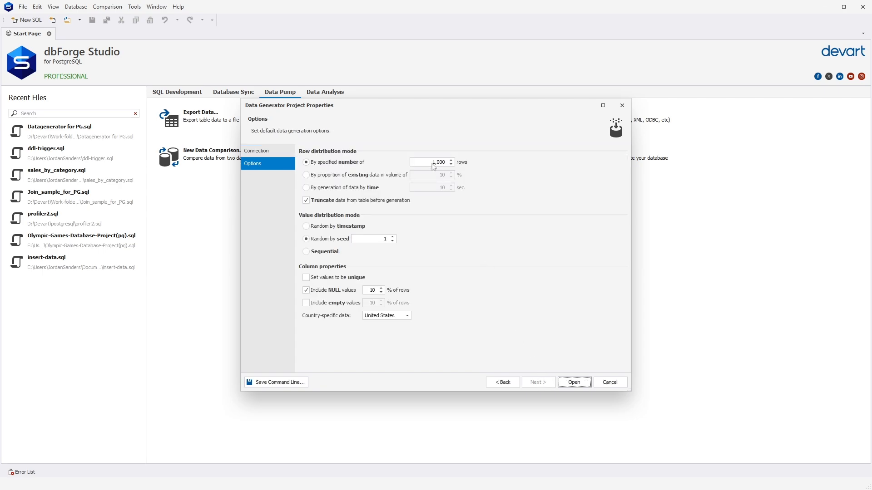
click(432, 164)
text(100)
click(584, 385)
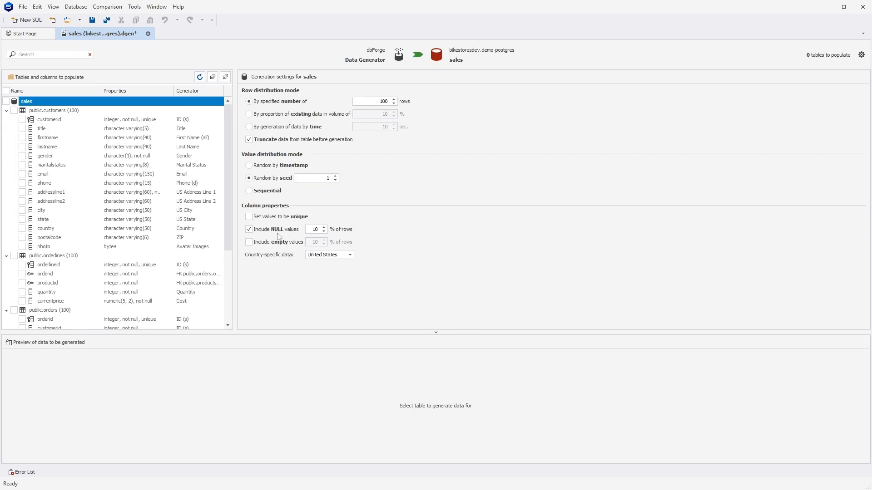
Step: Include all tables of the sales database for population and view the generator settings for title, firstname and lastname in customers
click(7, 103)
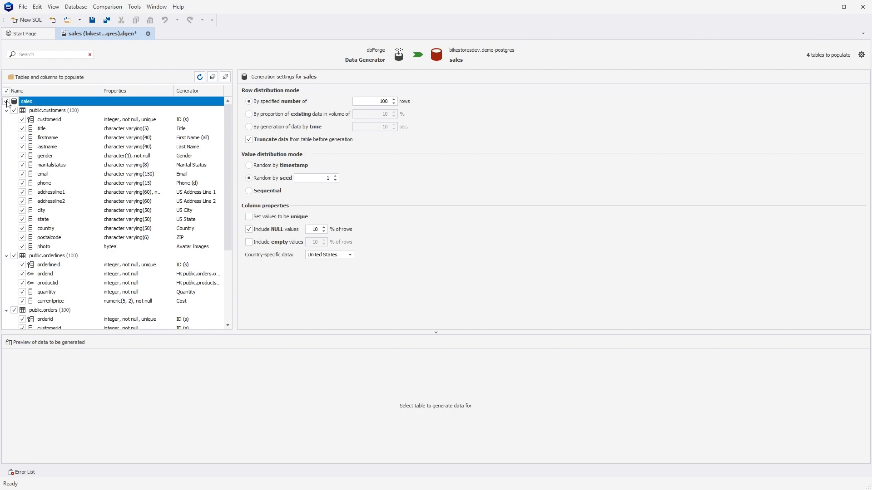
click(50, 130)
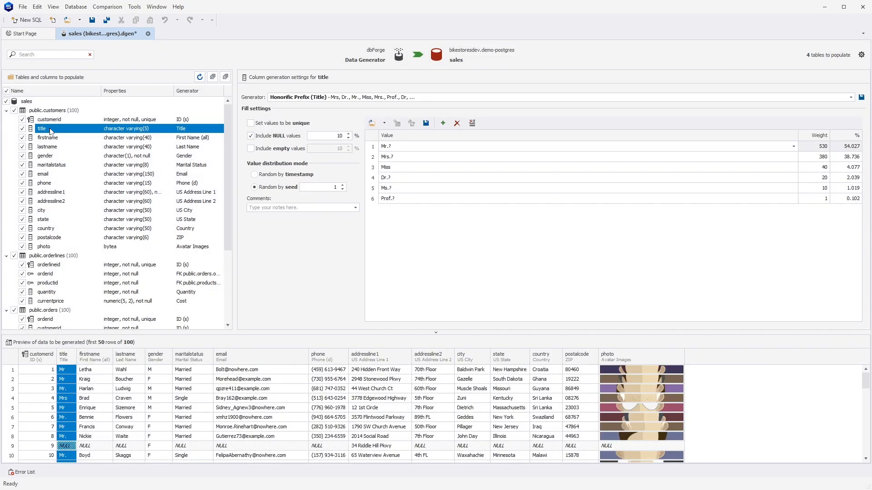
key(Down)
key(Down)
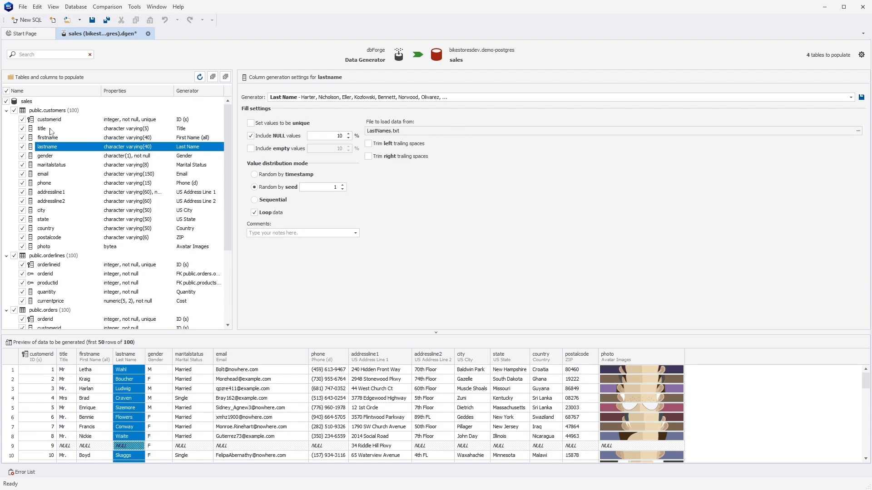
Step: Find and assign the UK Address Full generator to the addressline1 column in the customers table
click(75, 194)
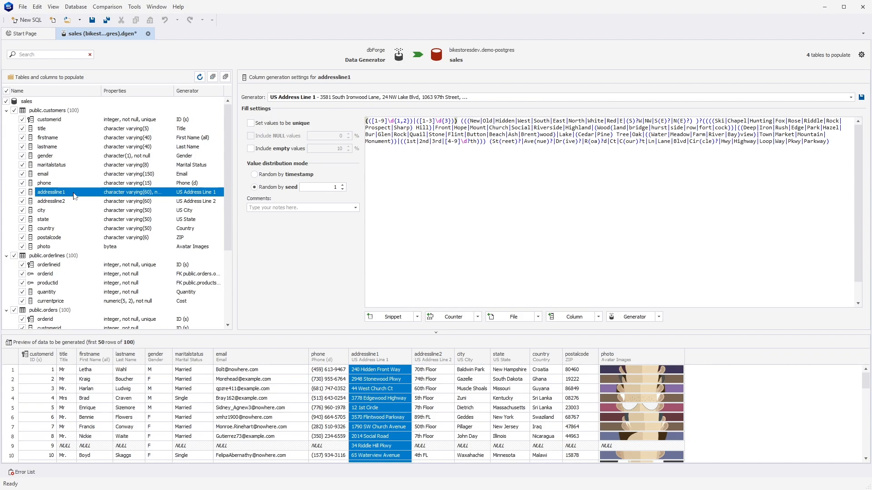
click(851, 97)
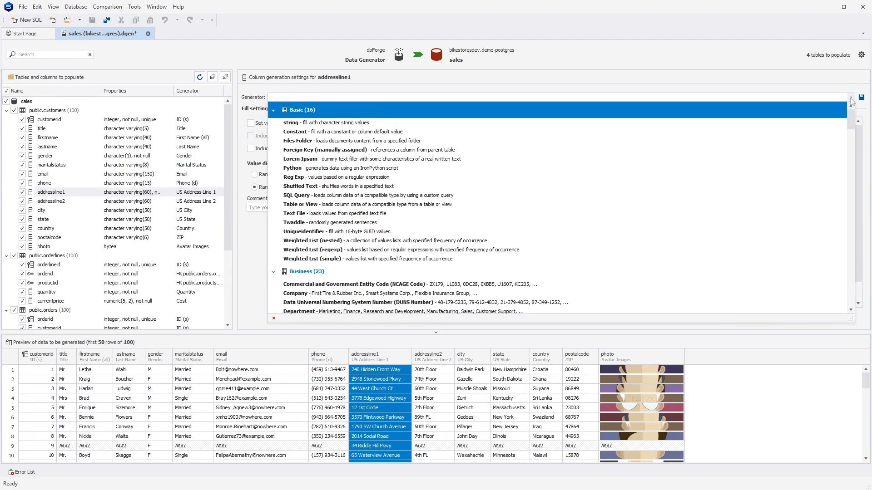
text(Addre)
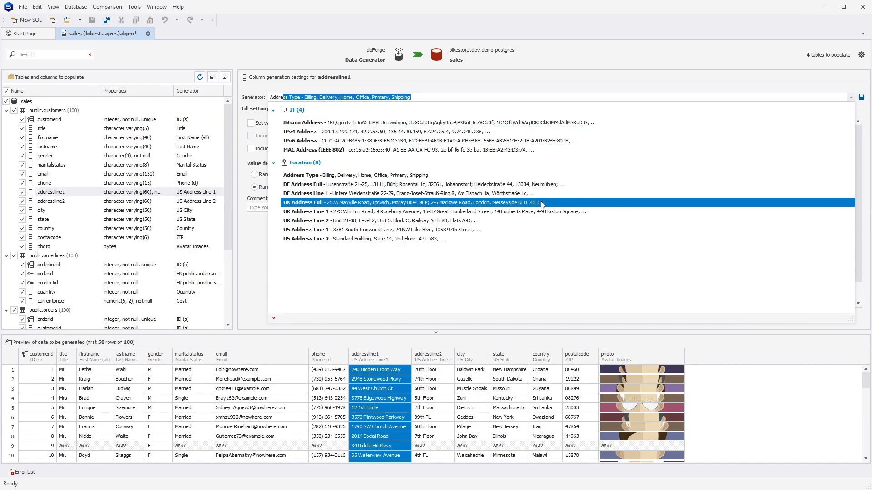
click(542, 203)
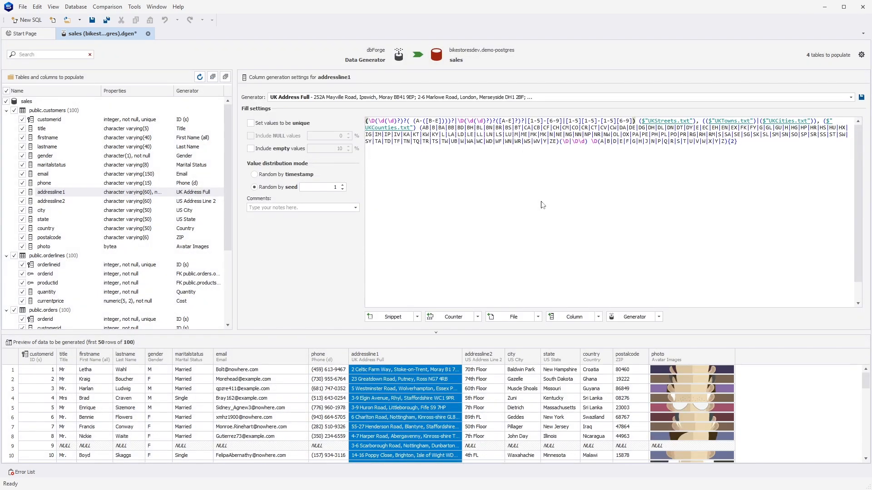
Step: Set the minimum sequential ID to 100 for customerid in customers and to 1,000 for orderid in orders
click(66, 121)
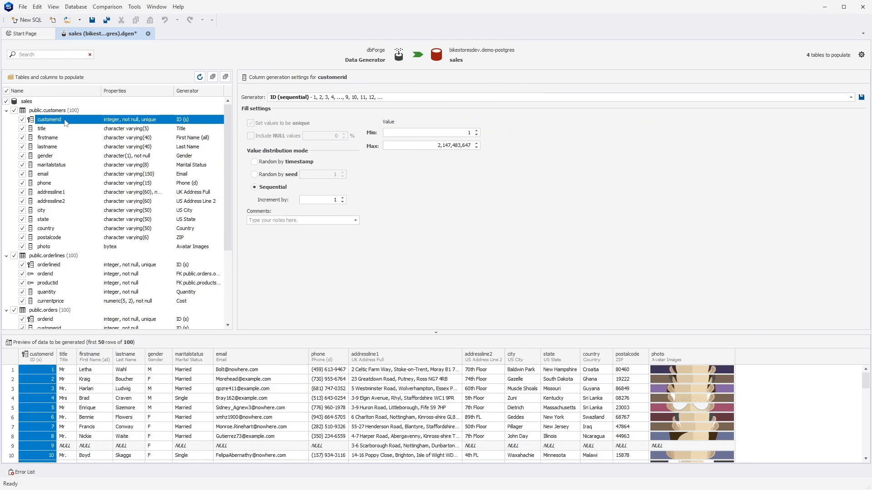
text(00)
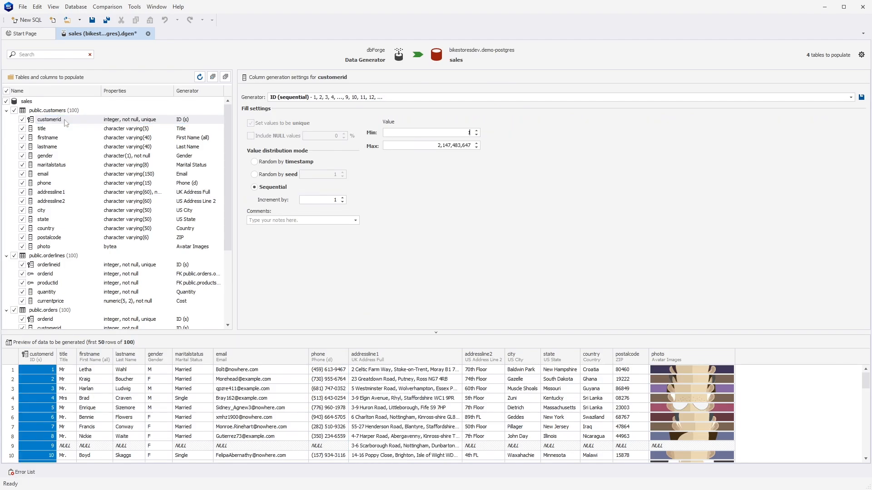
click(58, 320)
text(000)
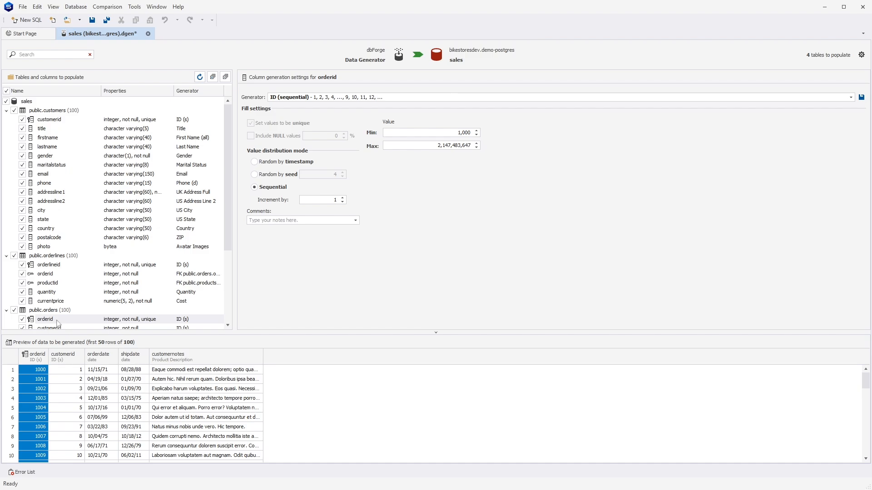
Step: Check the column that orderid in orderlines refers to, and enable repeating each value for that foreign key
click(58, 275)
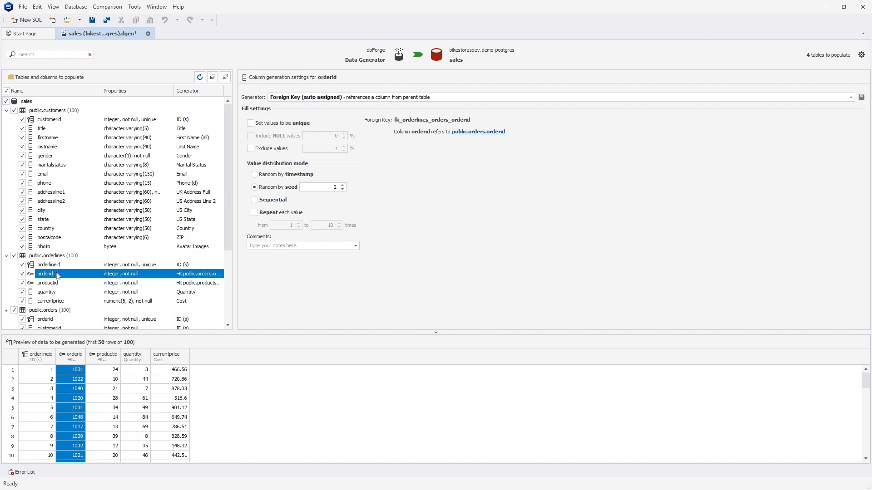
click(469, 132)
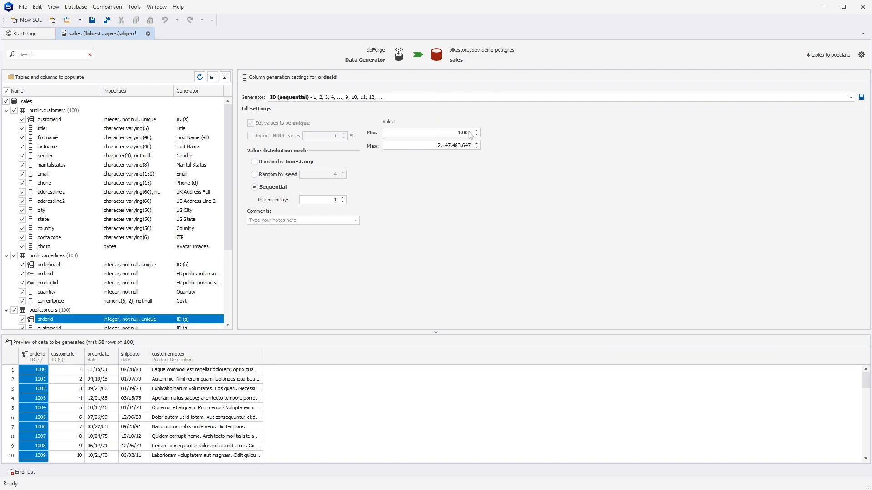
click(74, 277)
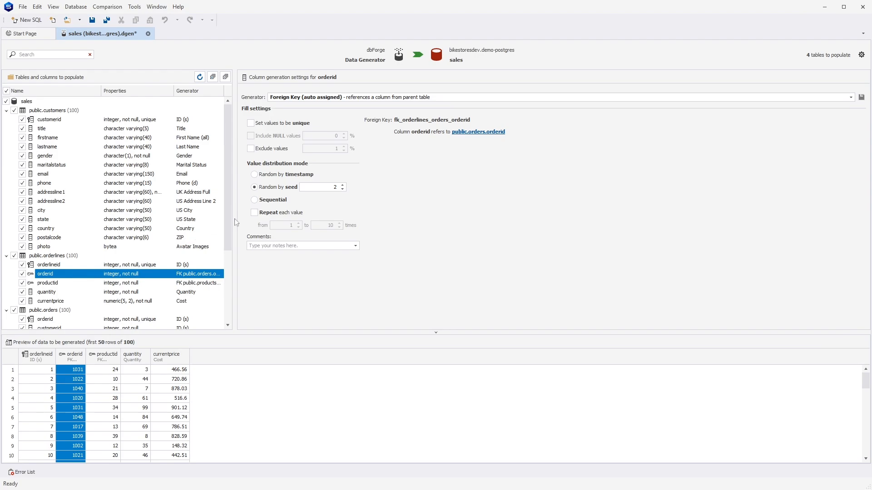
click(255, 213)
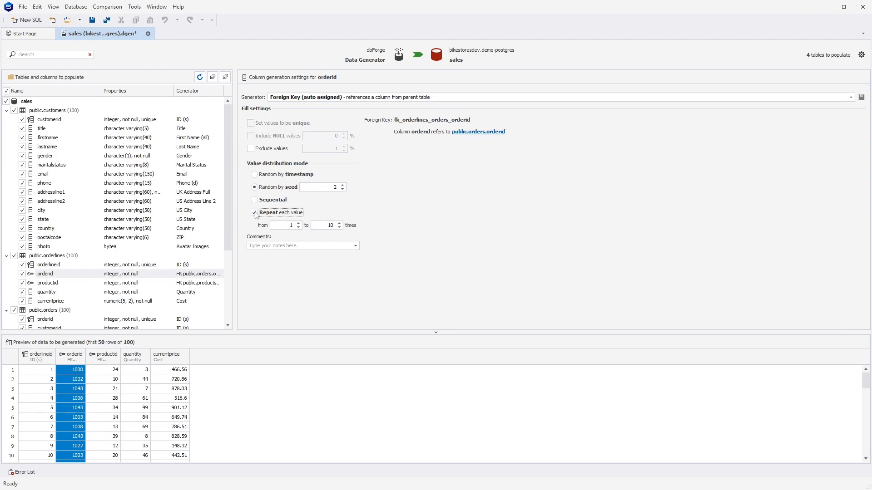
double_click(329, 225)
Step: Filter the tables and columns by "custo" and view the generation settings of customerid in customers
click(19, 56)
text(custo)
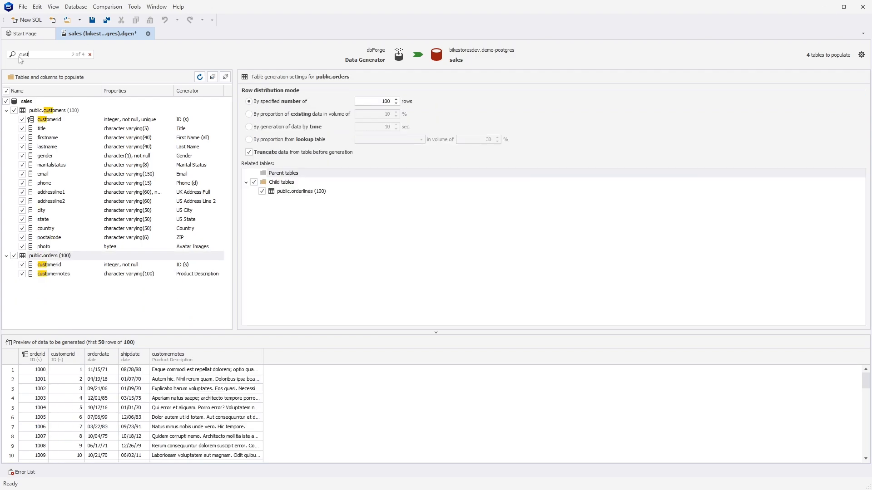
click(66, 121)
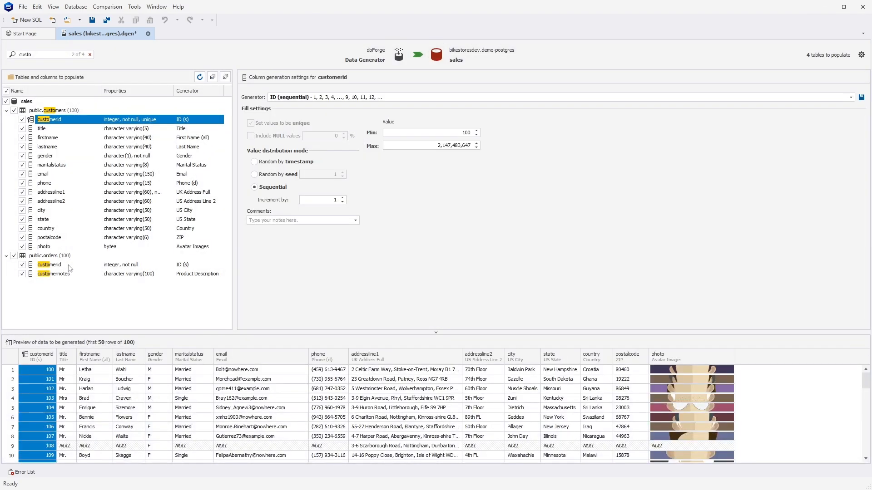
Step: Assign the manual Foreign Key generator to customerid in orders, referencing customerid in public.customers
click(70, 266)
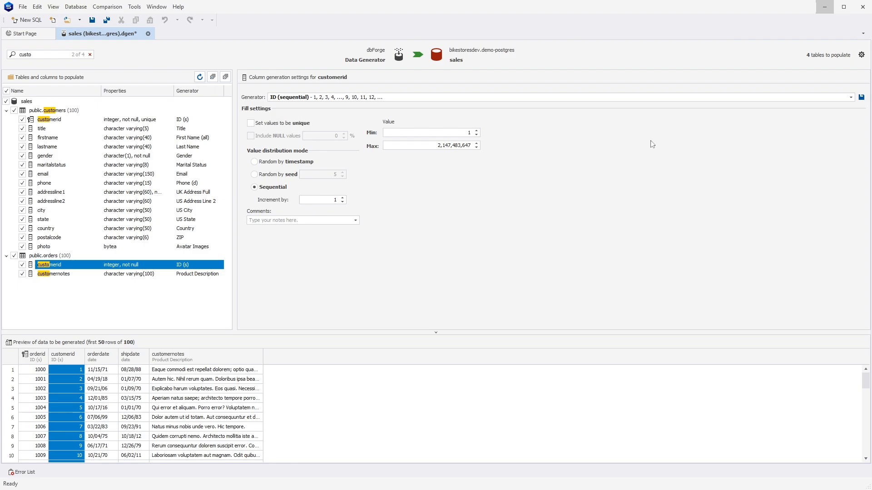
click(851, 98)
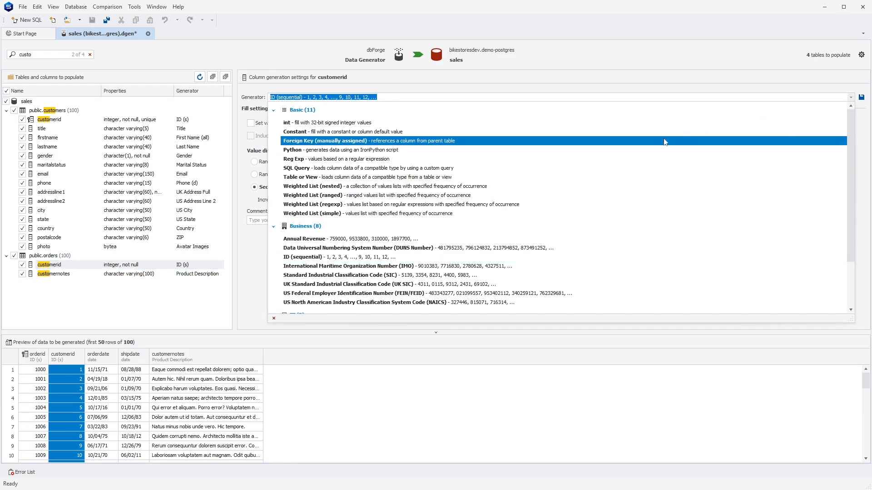
click(663, 141)
click(858, 121)
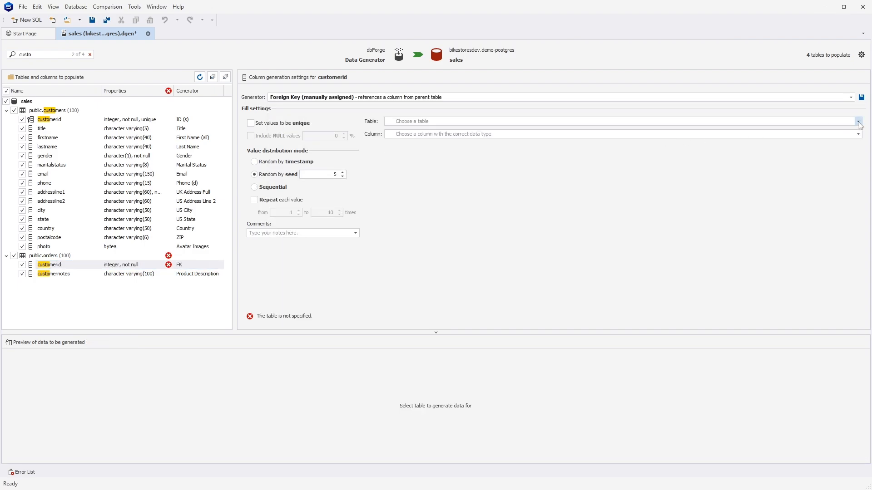
click(608, 131)
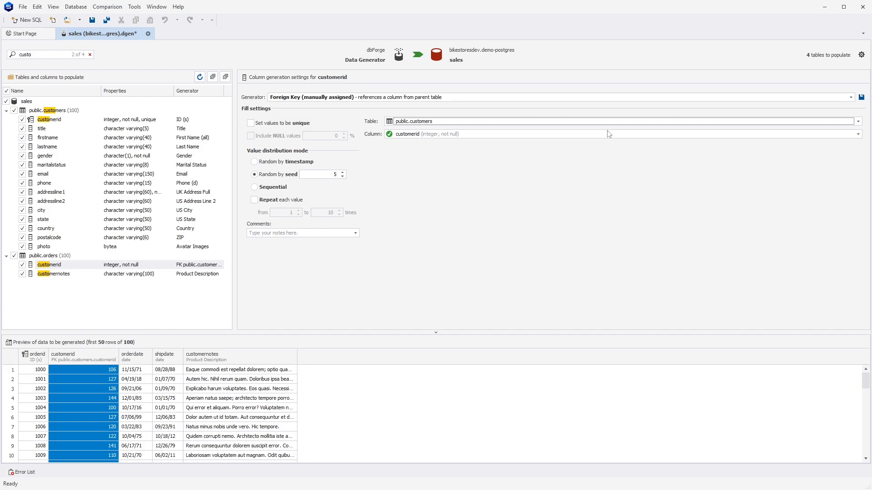
Step: Clear the column filter and set the orderdate range to Offset from now, with offset details using a -30 day minimum and a changed maximum
click(90, 54)
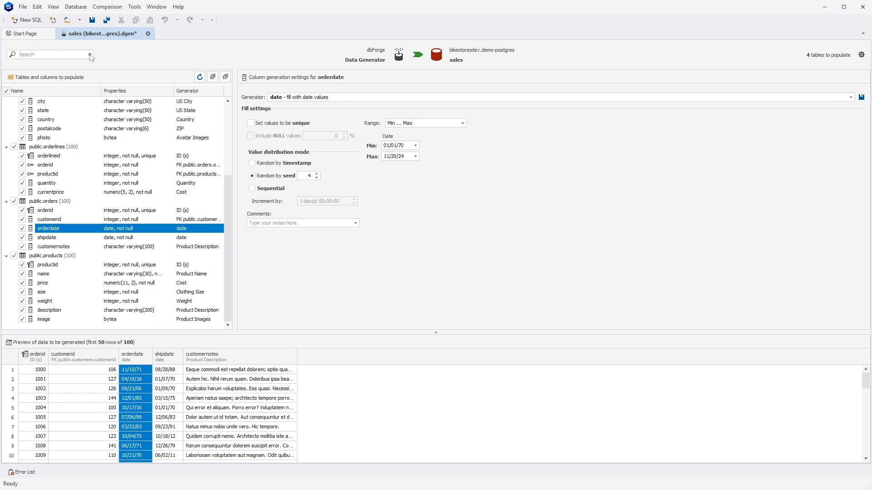
click(462, 123)
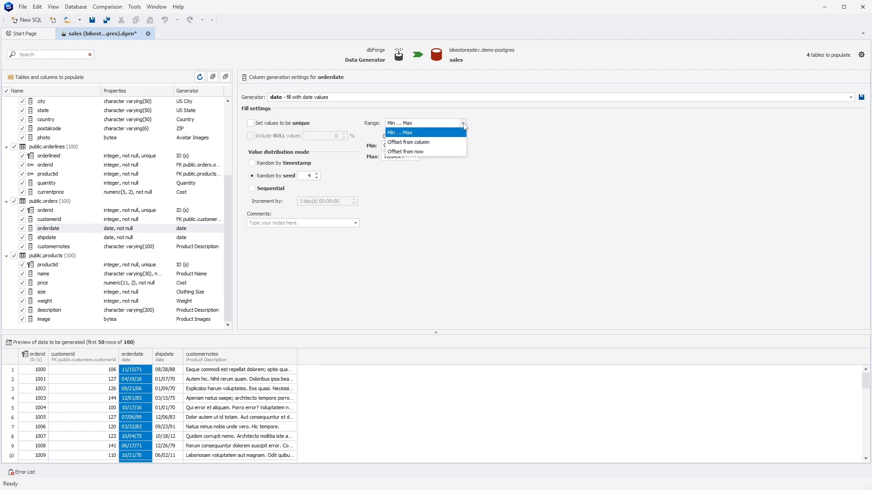
click(434, 151)
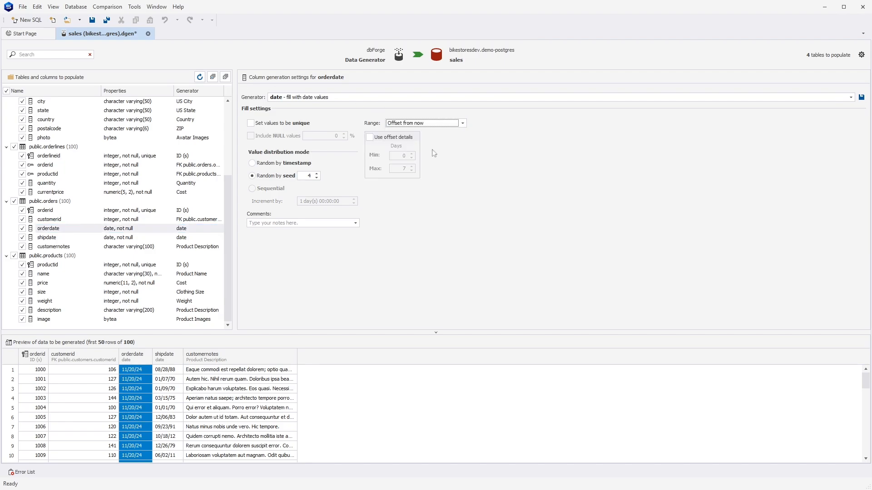
click(369, 138)
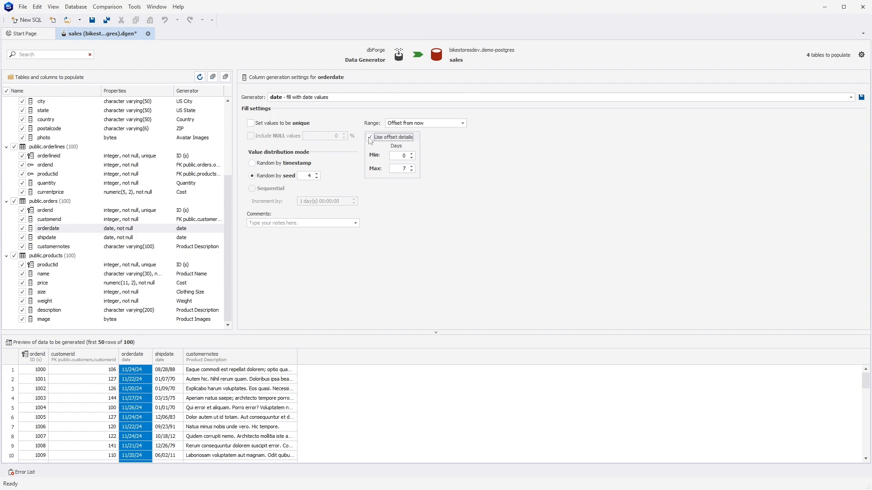
double_click(403, 156)
text(-30)
double_click(408, 171)
text(10)
Step: Set the shipdate range to Offset from column orderdate, with offset details enabled and a maximum of 10 days
click(68, 238)
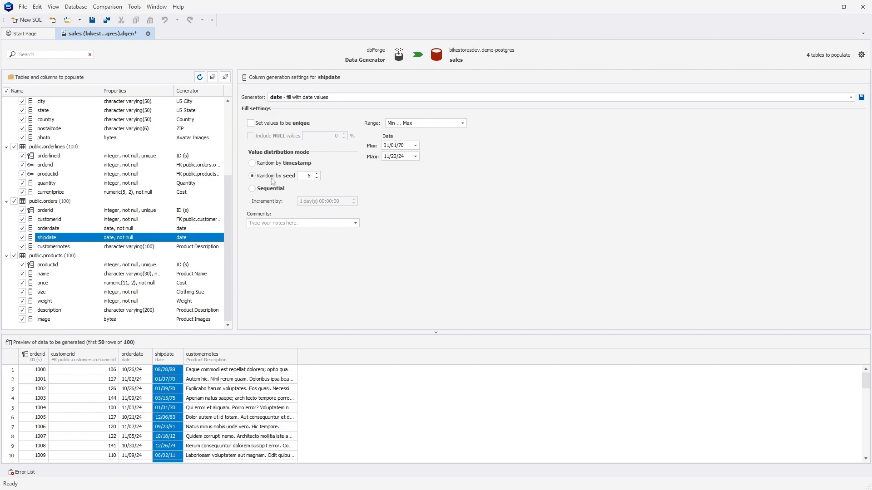
click(463, 123)
click(438, 141)
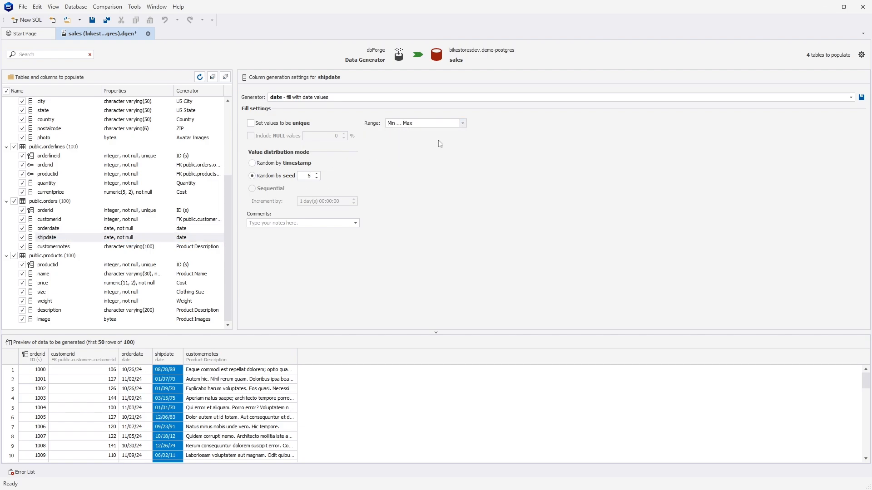
click(462, 138)
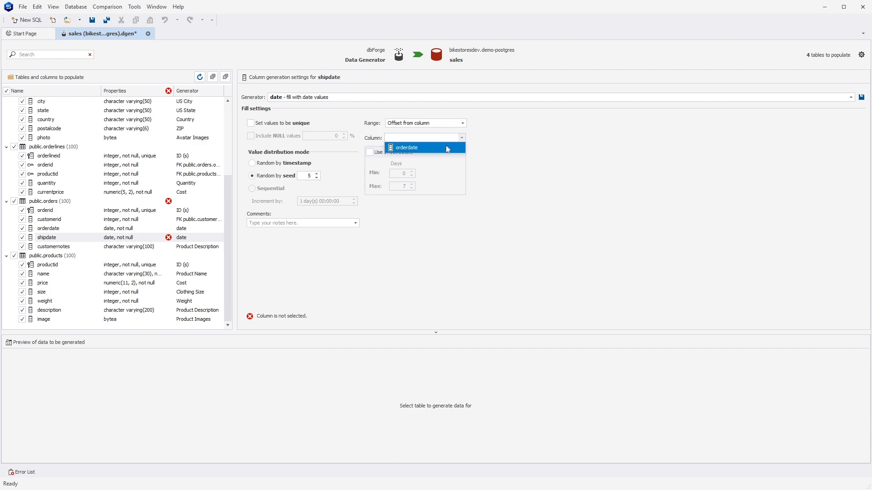
click(446, 146)
click(370, 154)
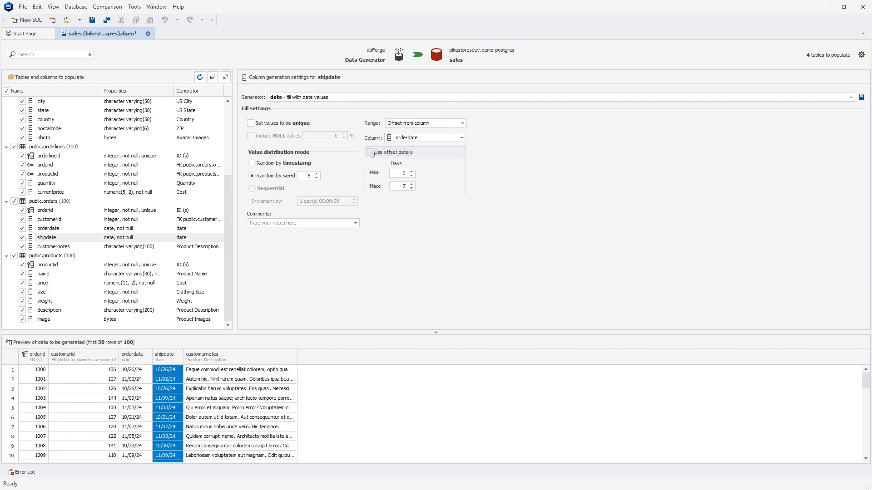
click(404, 188)
text(10)
Step: Replace the email column's regular expression in customers with a reference to the firstname column
scroll(228, 167, up, 4)
click(61, 176)
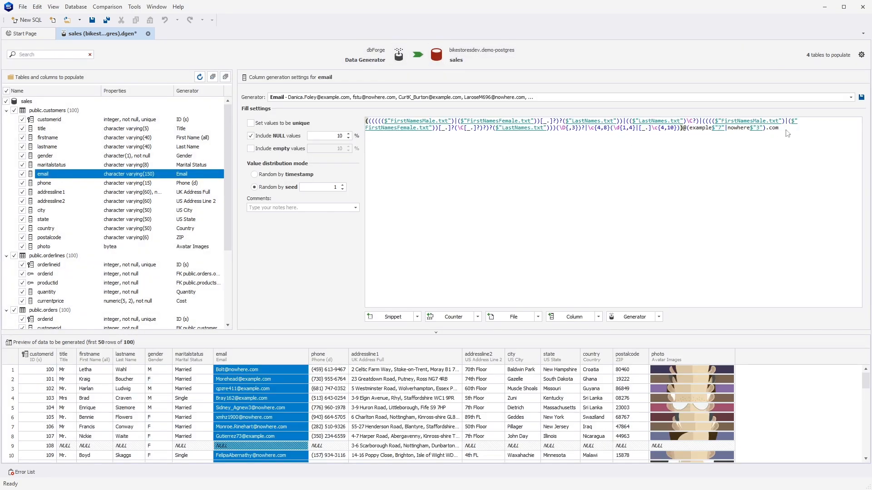
drag(781, 129, 367, 122)
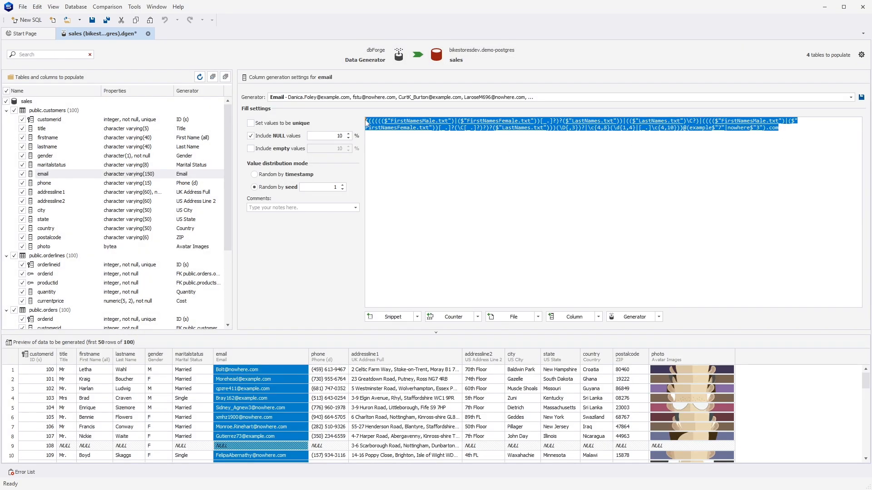
key(Delete)
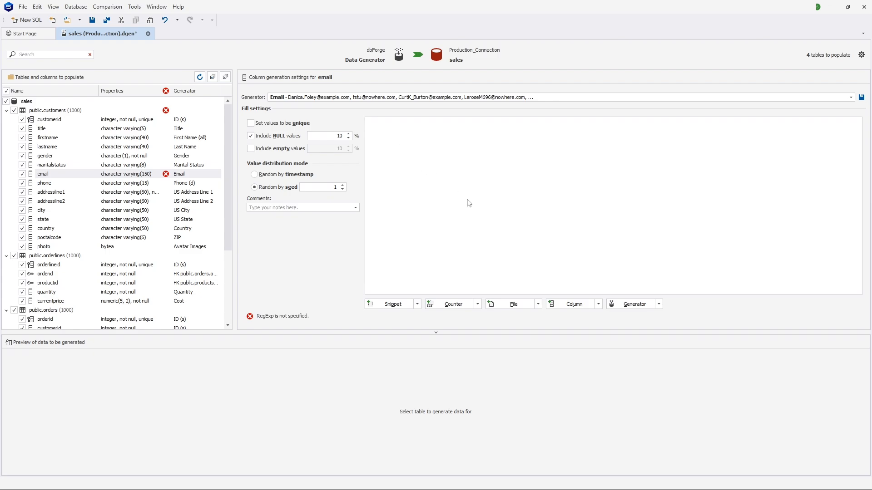
click(599, 305)
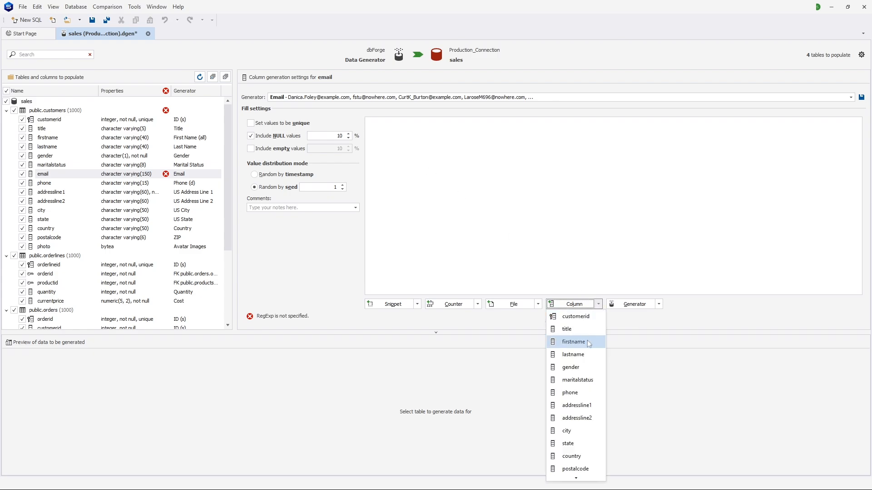
click(573, 342)
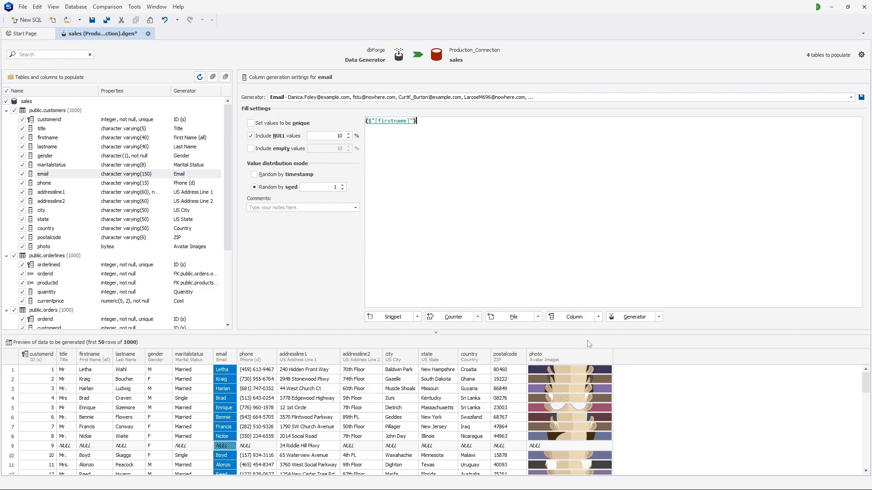
text(.)
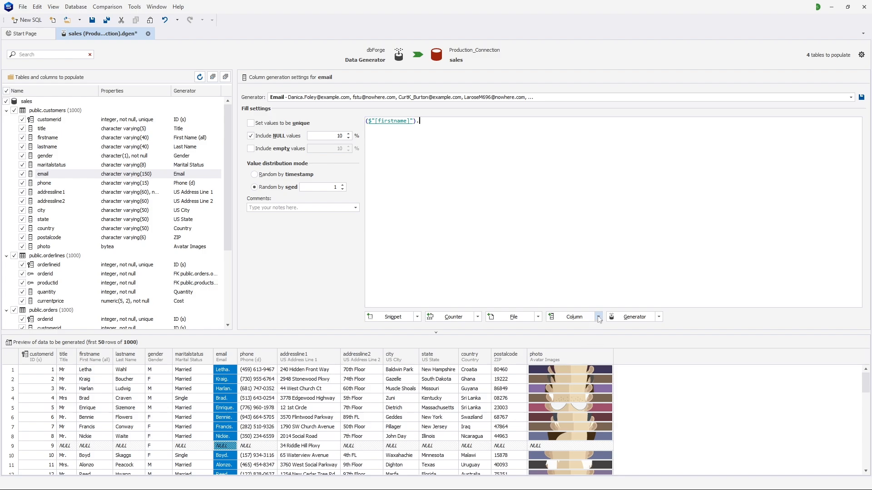
click(596, 317)
click(592, 195)
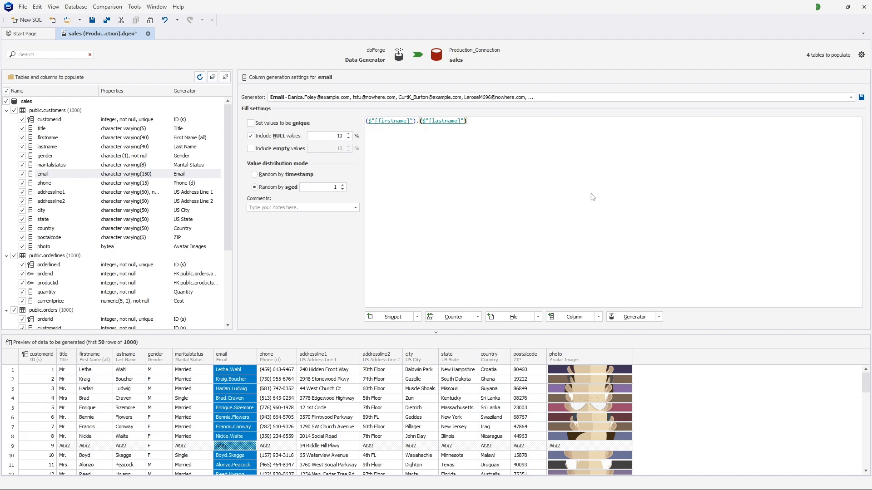
text(@nomail.com)
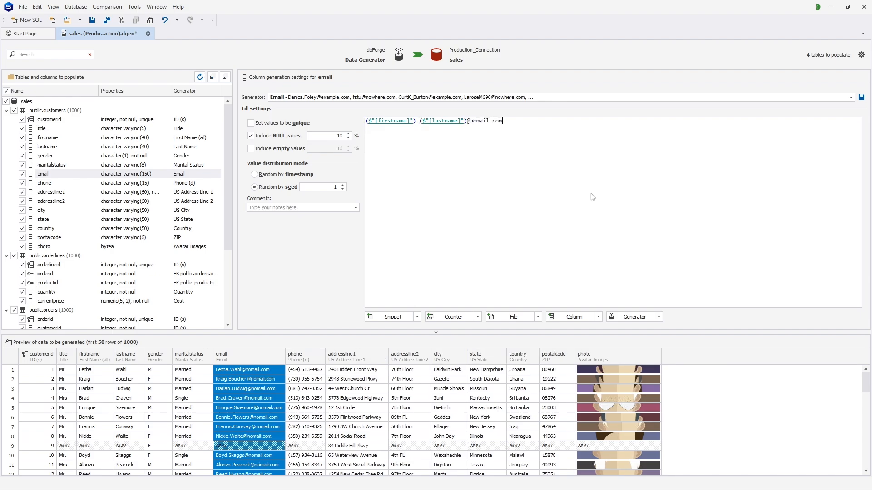
Step: Generate the data population script to a file with opening in the internal editor enabled, and look through the script to its end
click(417, 54)
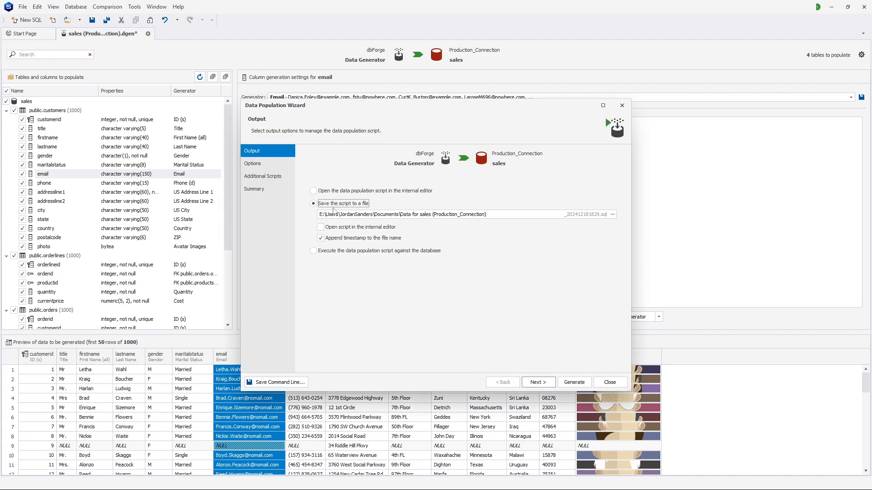
click(321, 227)
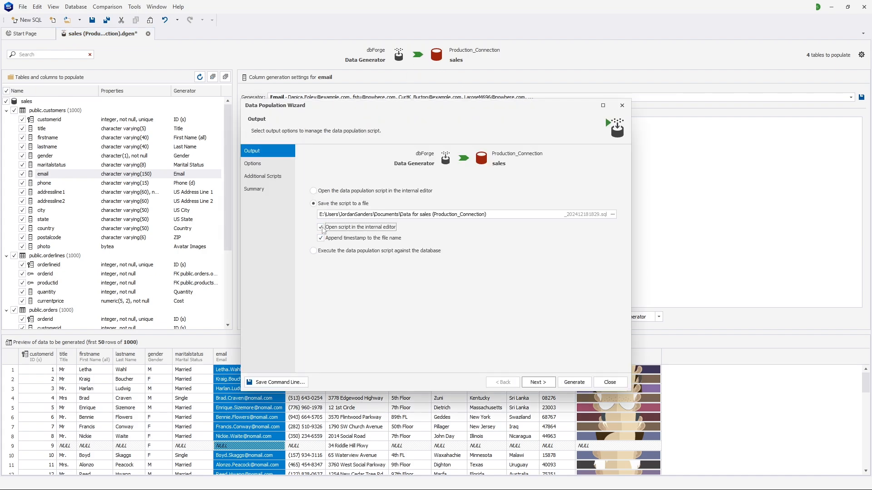
click(585, 382)
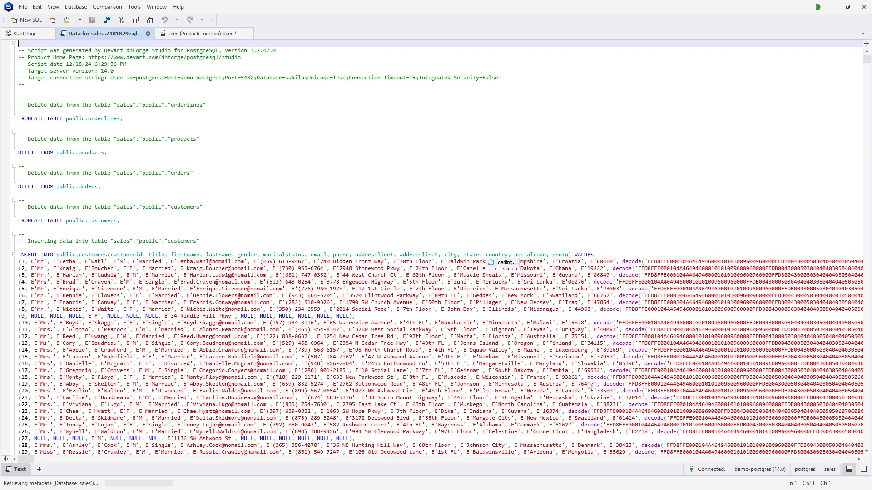
key(Page_Down)
key(Page_Down)
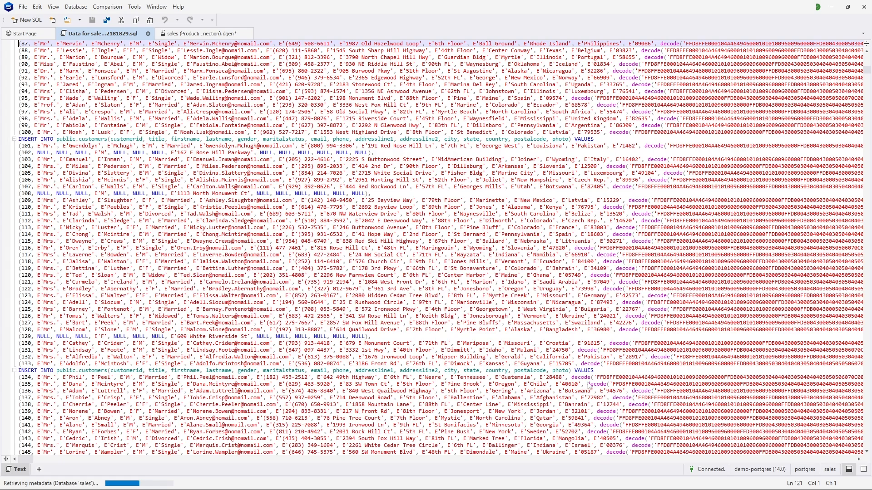
key(Page_Down)
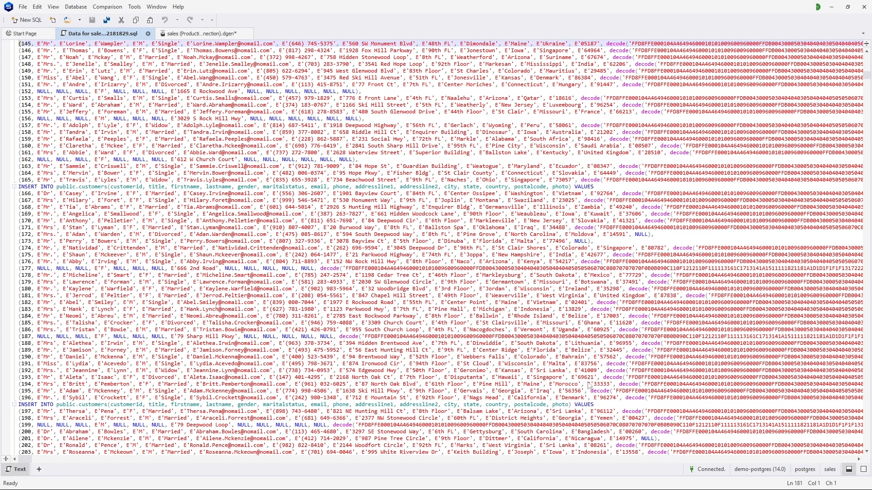
key(ctrl+End)
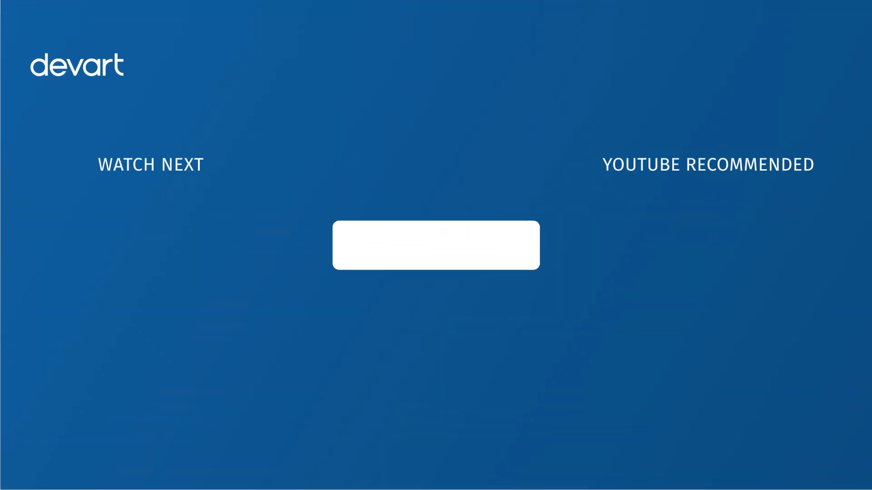